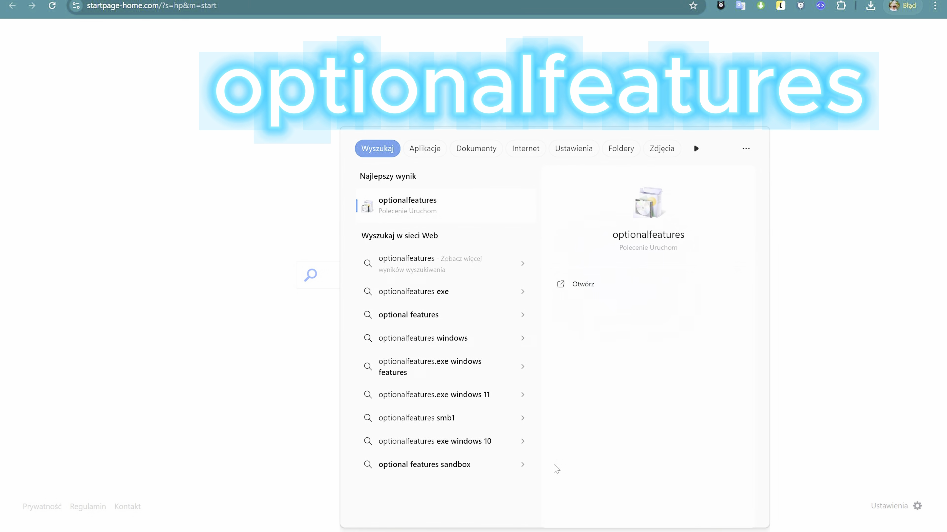
Open the optional Windows features, make sure Virtual Machine Platform is enabled, and confirm the selection
{"action": "key", "text": "Return"}
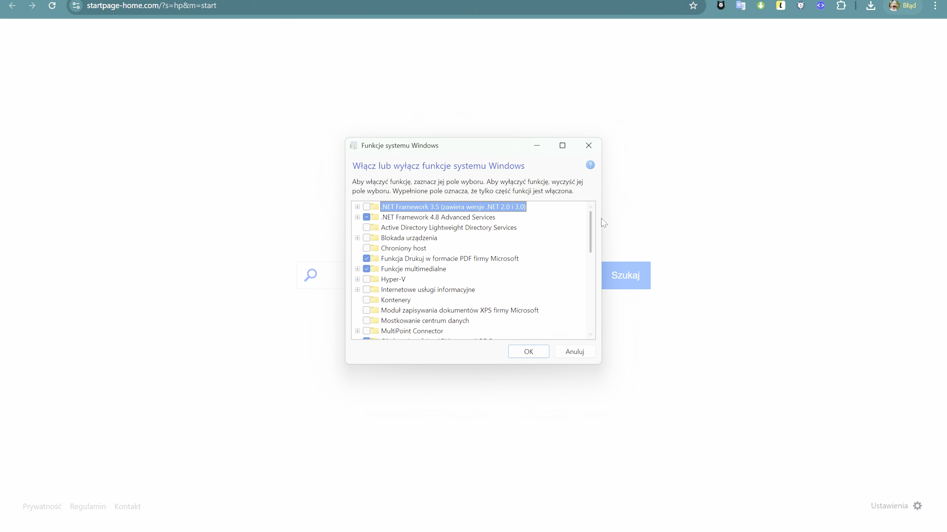
{"action": "scroll", "coordinate": [581, 269], "scroll_direction": "down", "scroll_amount": 8}
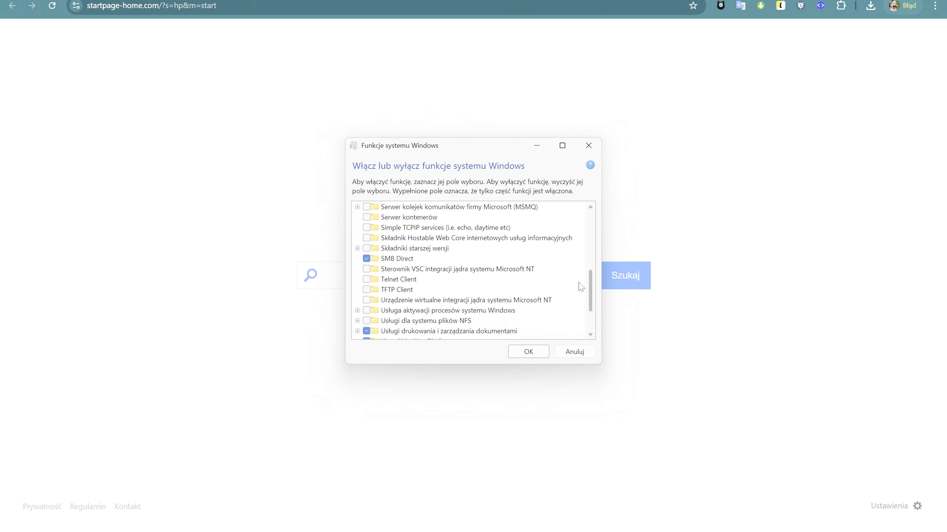
{"action": "scroll", "coordinate": [580, 291], "scroll_direction": "down", "scroll_amount": 4}
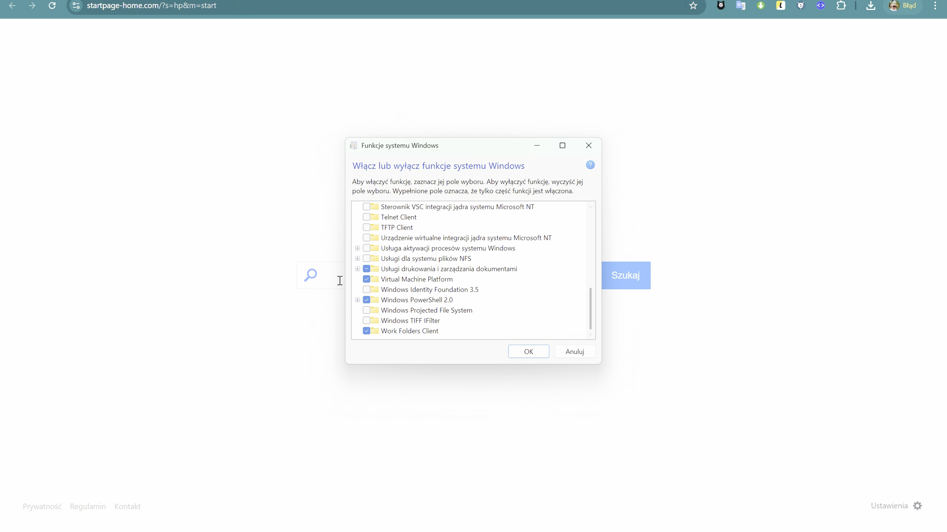
{"action": "left_click", "coordinate": [366, 279]}
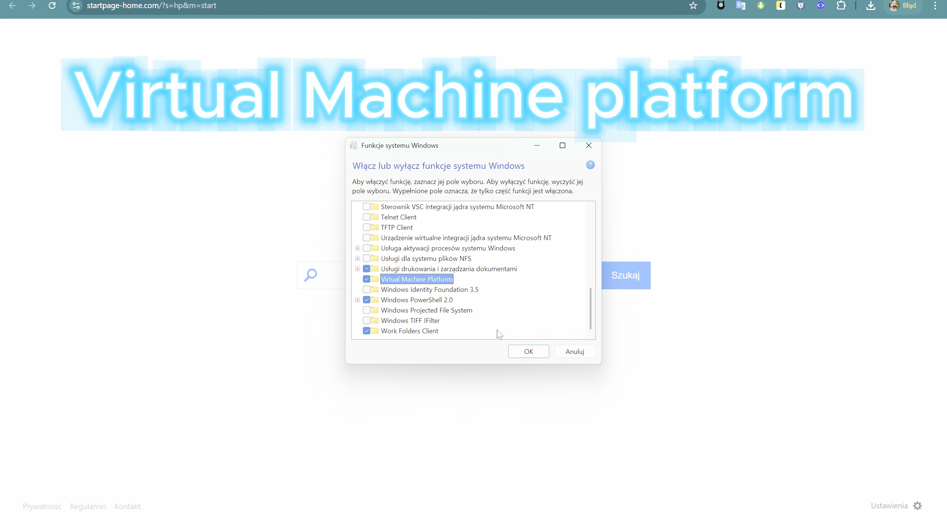
{"action": "left_click", "coordinate": [532, 352]}
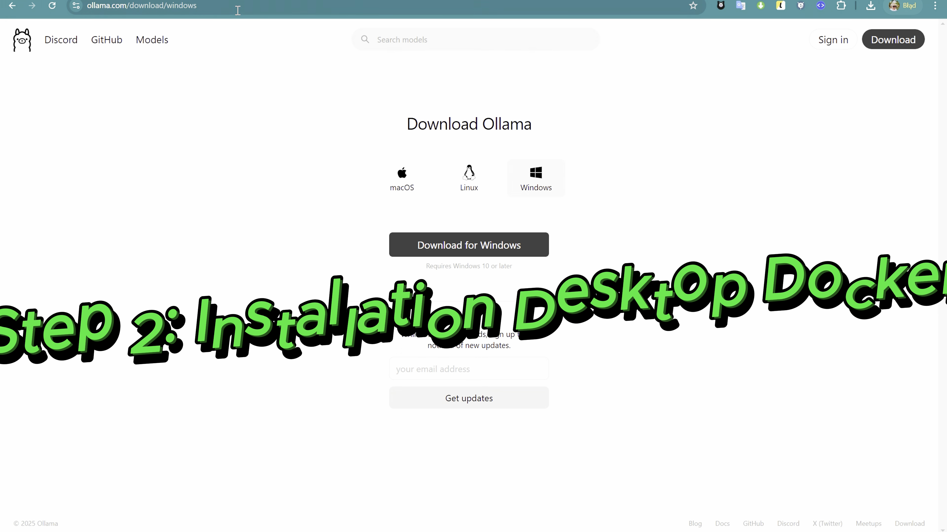
Download the Windows version of Ollama from the ollama.com download page
{"action": "left_click", "coordinate": [128, 3]}
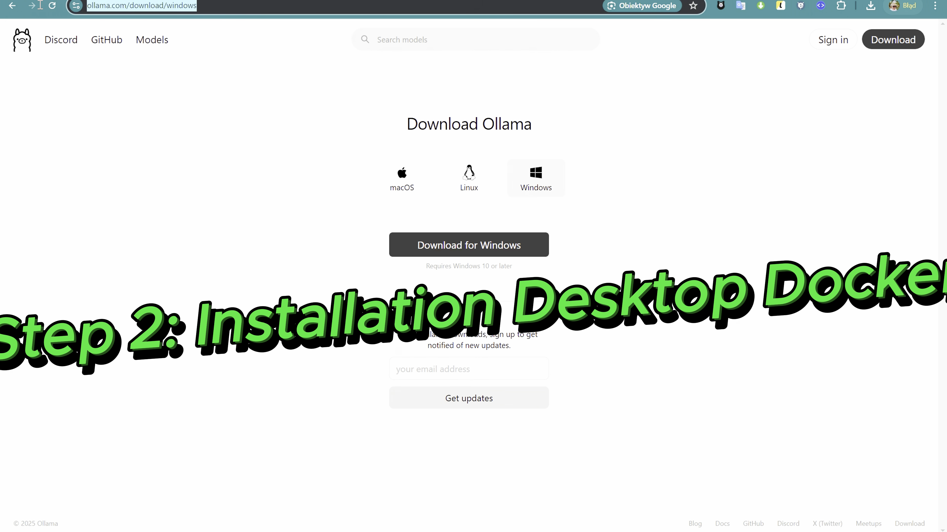
{"action": "left_click", "coordinate": [128, 3]}
{"action": "left_click_drag", "start_coordinate": [155, 5], "coordinate": [87, 5]}
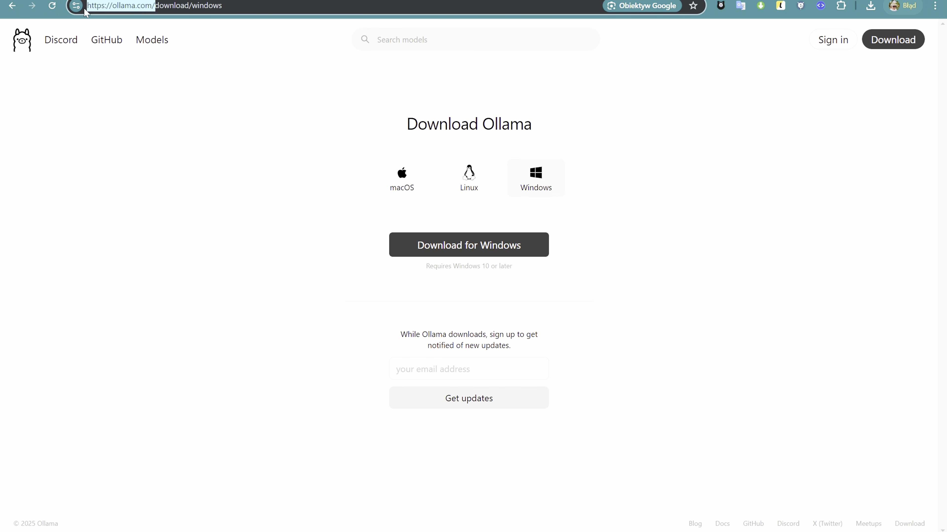
{"action": "left_click", "coordinate": [413, 186]}
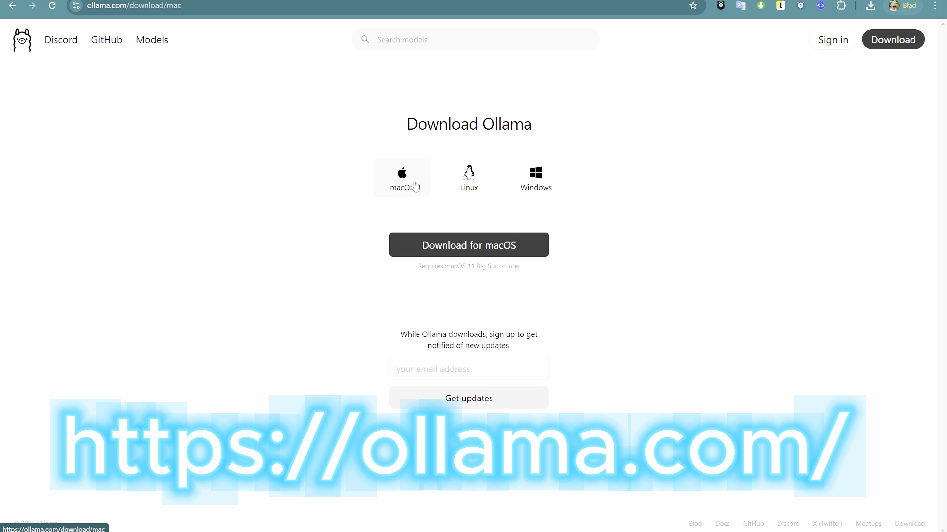
{"action": "left_click", "coordinate": [481, 185]}
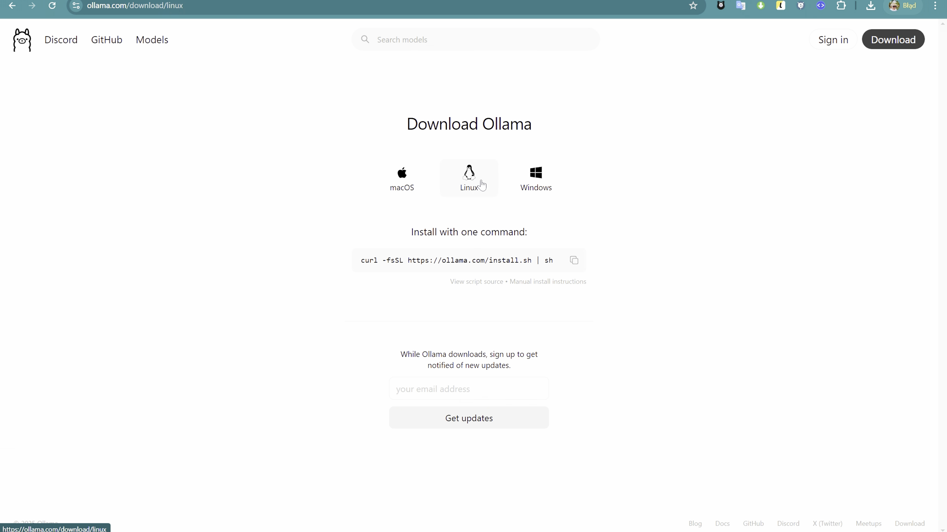
{"action": "left_click", "coordinate": [536, 180]}
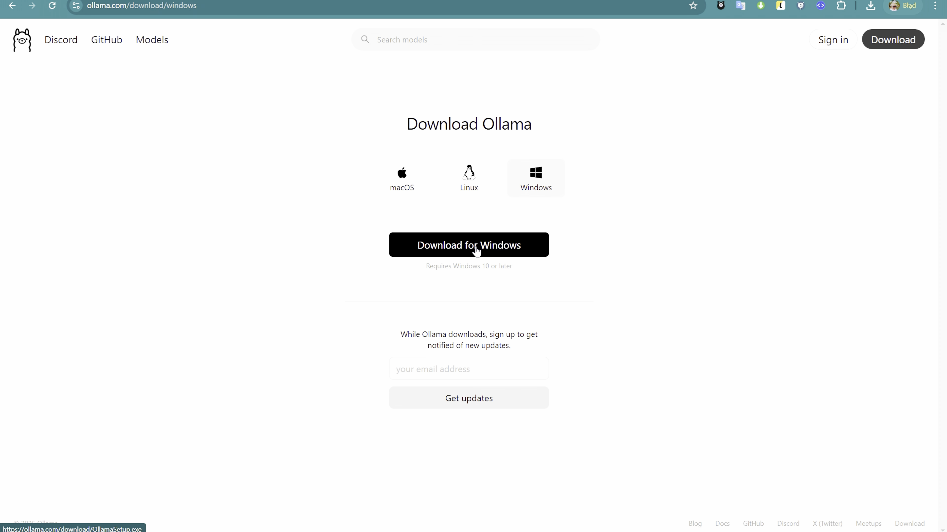
{"action": "left_click", "coordinate": [477, 250]}
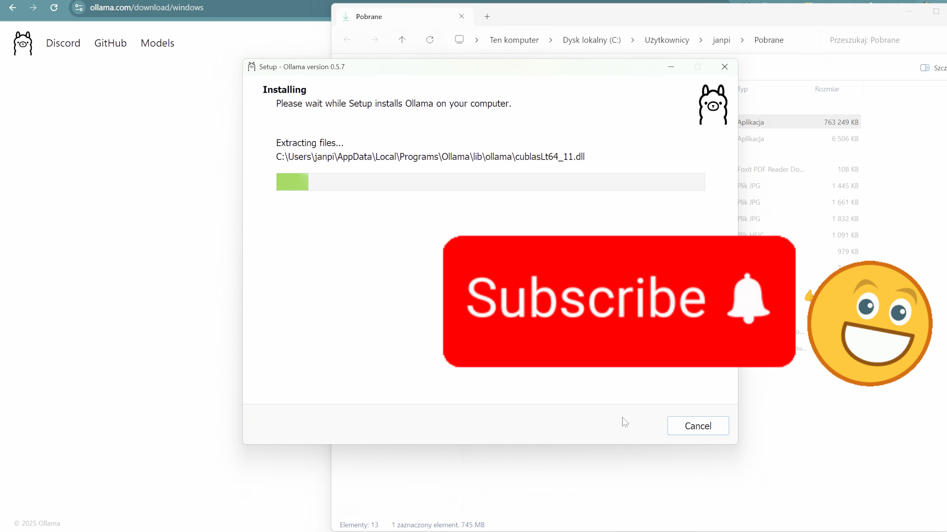
Go to docs.docker.com in the browser and accept all cookies
{"action": "left_click", "coordinate": [909, 12]}
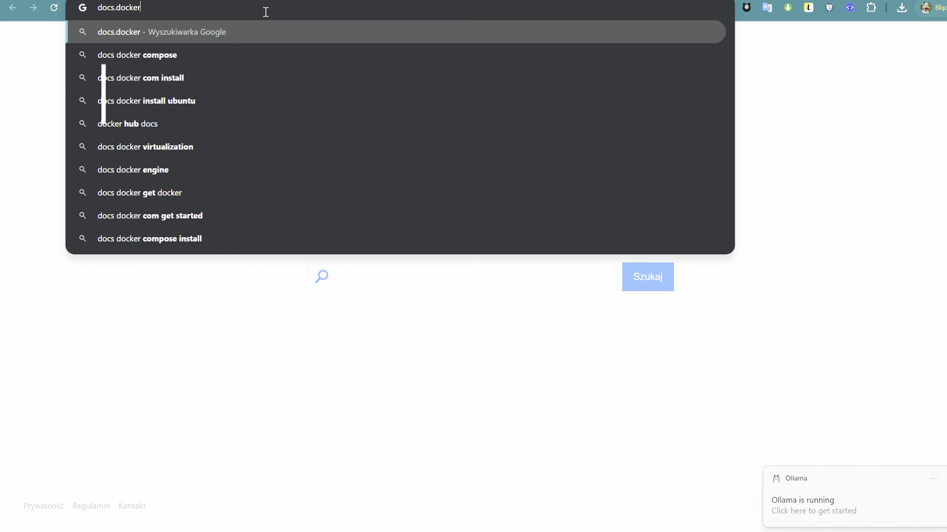
{"action": "type", "text": ".com"}
{"action": "key", "text": "Return"}
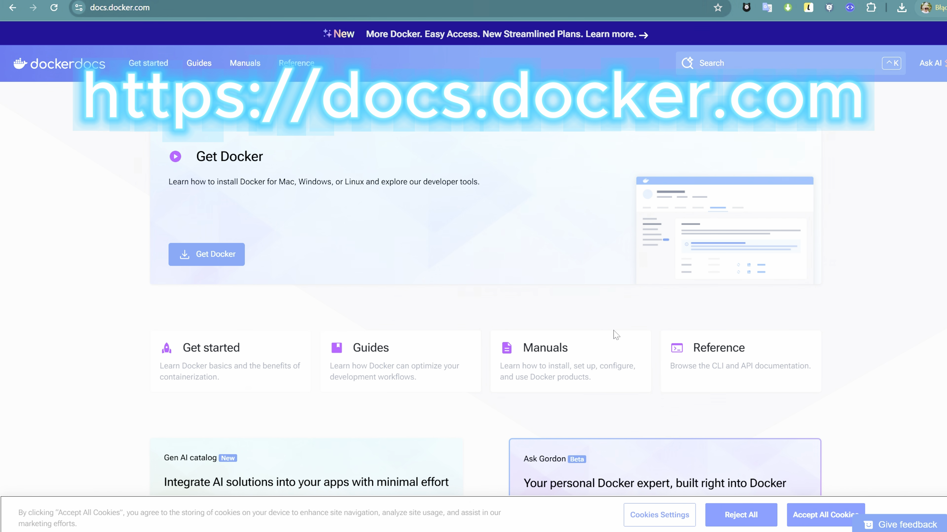
{"action": "left_click", "coordinate": [825, 515]}
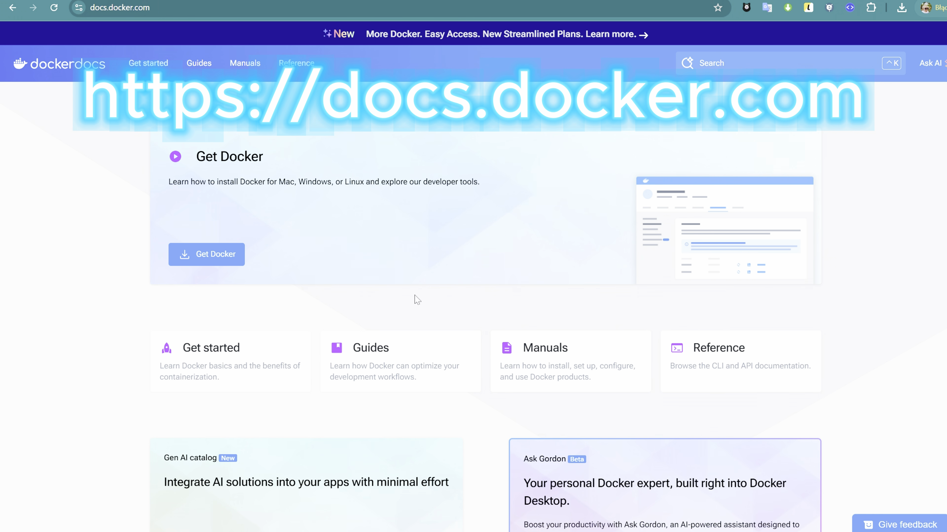
Open the Docker Desktop for Windows installation page from the Get Docker section of the Docker docs
{"action": "left_click", "coordinate": [163, 5]}
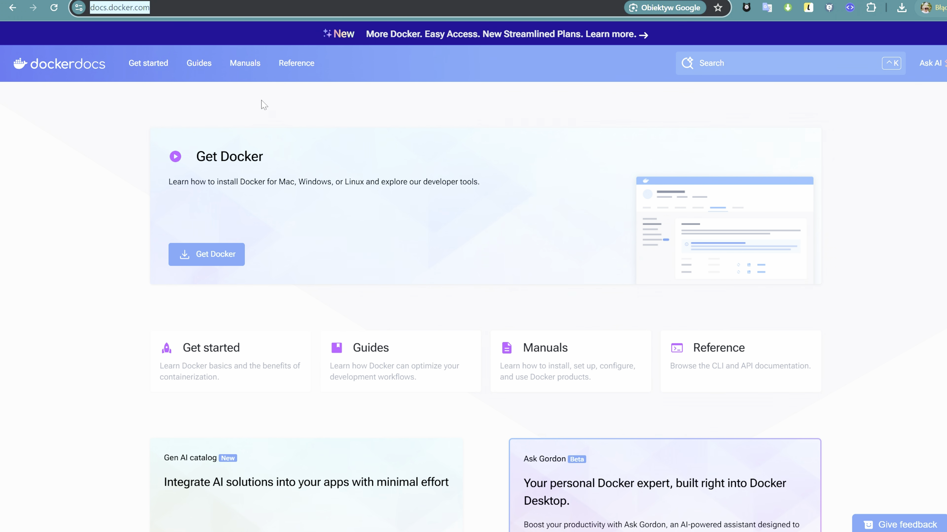
{"action": "left_click", "coordinate": [20, 349]}
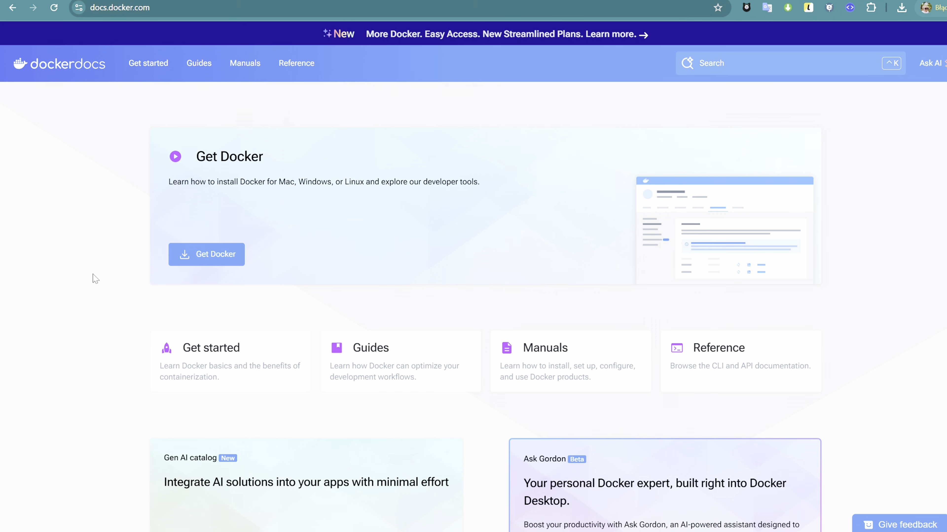
{"action": "left_click", "coordinate": [205, 248]}
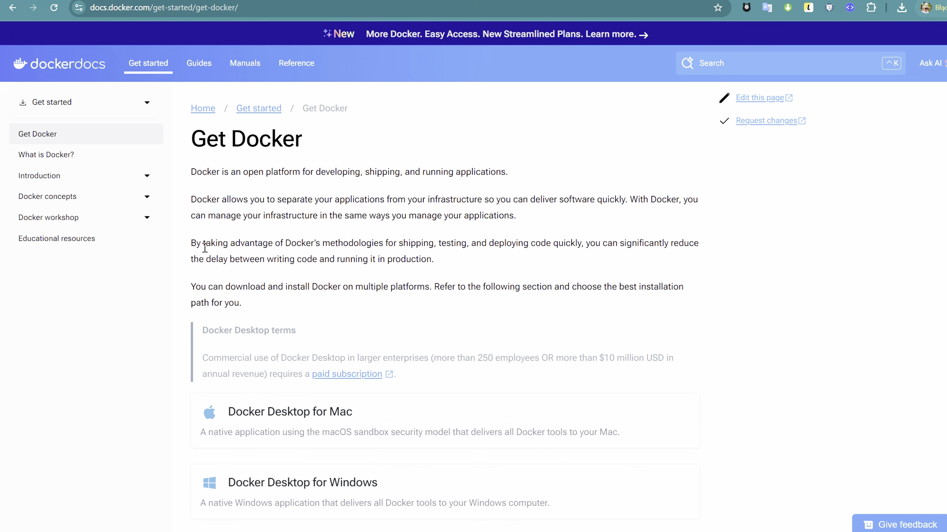
{"action": "scroll", "coordinate": [301, 432], "scroll_direction": "down", "scroll_amount": 2}
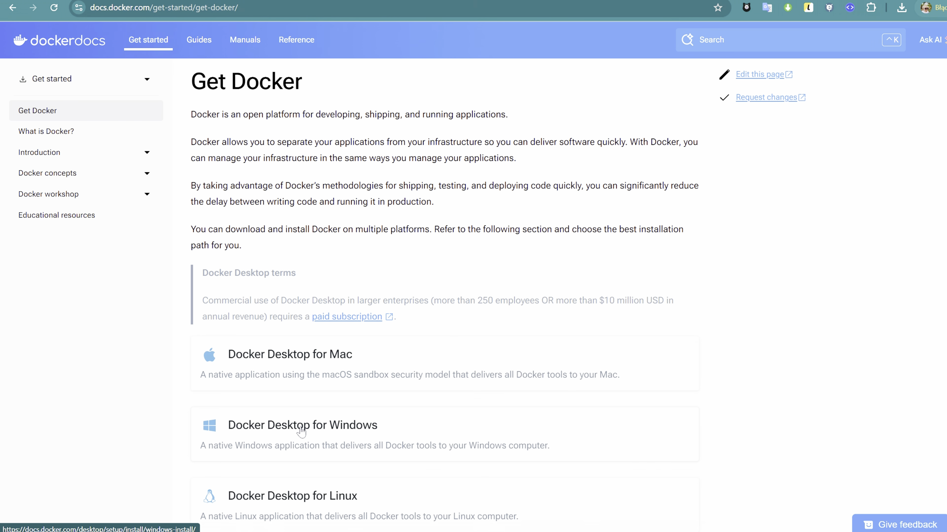
{"action": "left_click", "coordinate": [301, 432]}
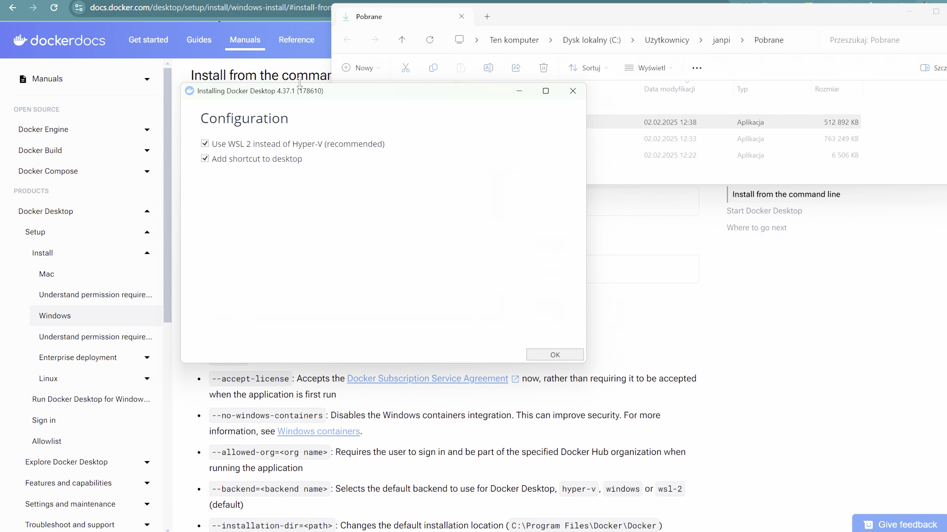
Complete the Docker Desktop setup by accepting the Docker Subscription Service Agreement and skipping the welcome survey
{"action": "left_click", "coordinate": [555, 354]}
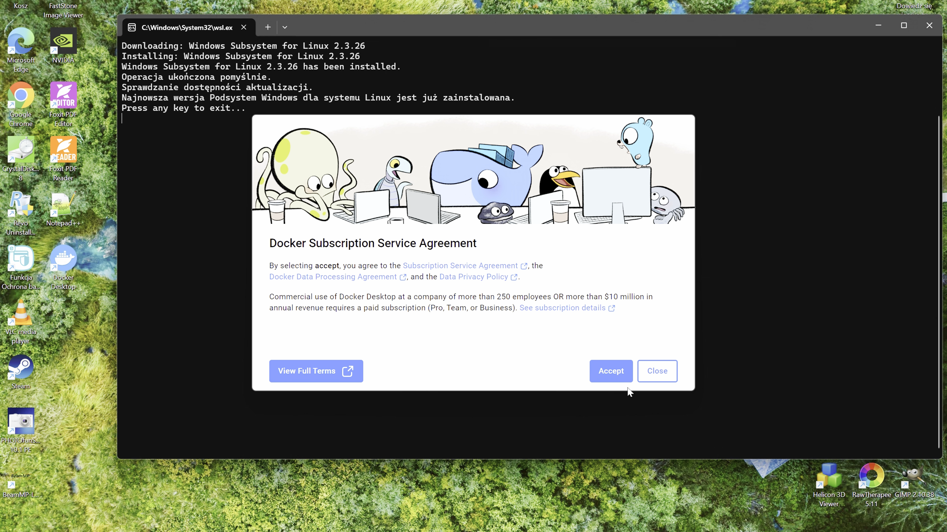
{"action": "left_click", "coordinate": [613, 378]}
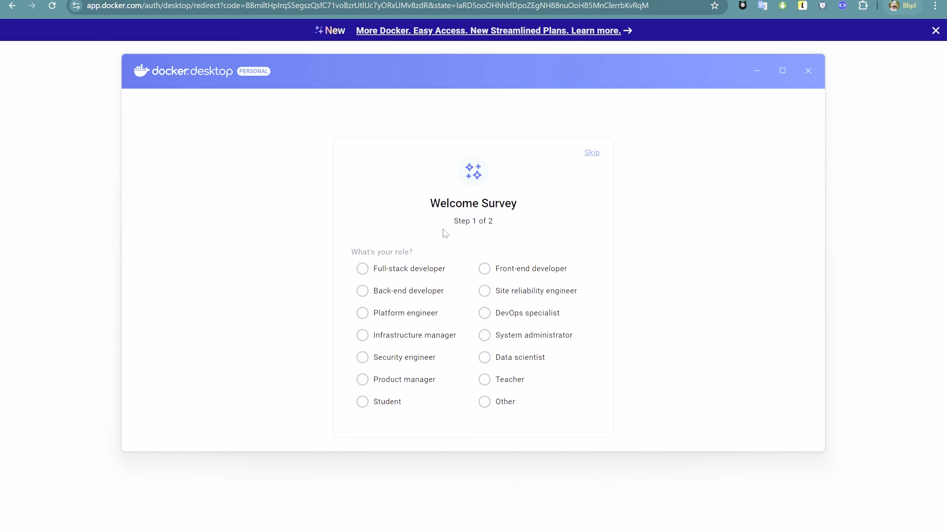
{"action": "left_click", "coordinate": [592, 153]}
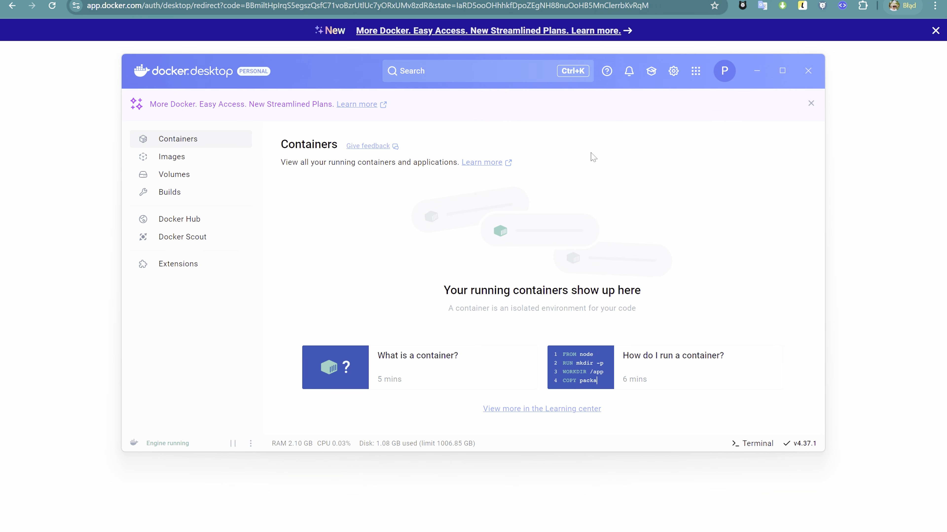
Go to docs.openwebui.com in the browser and open the Quick Start guide under Getting Started
{"action": "left_click", "coordinate": [227, 19]}
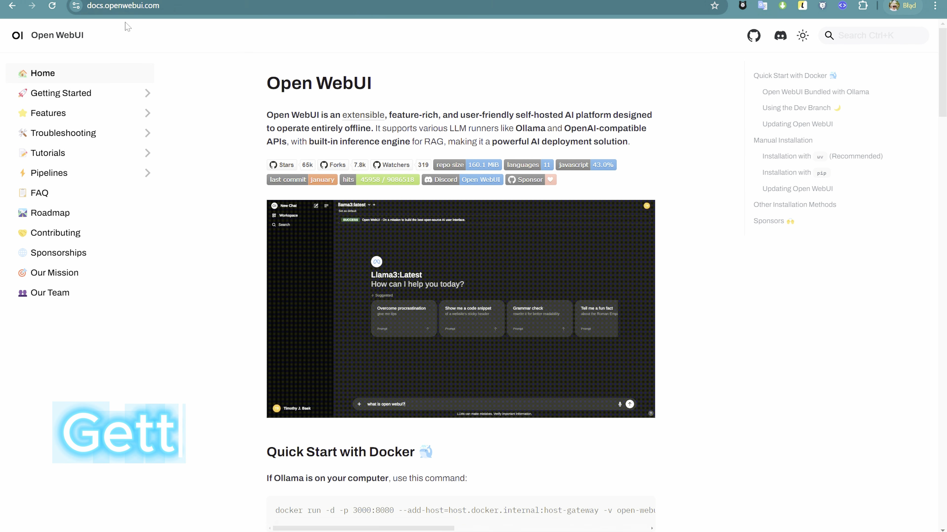
{"action": "left_click", "coordinate": [59, 93]}
{"action": "left_click", "coordinate": [62, 115]}
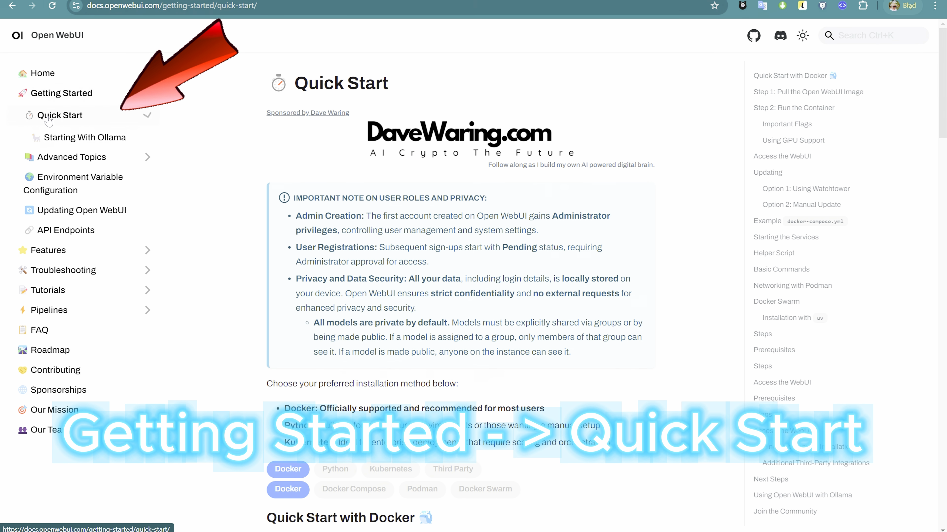
Copy the command docker pull ghcr.io/open-webui/open-webui:main from Step 1 of Quick Start with Docker
{"action": "scroll", "coordinate": [220, 368], "scroll_direction": "down", "scroll_amount": 10}
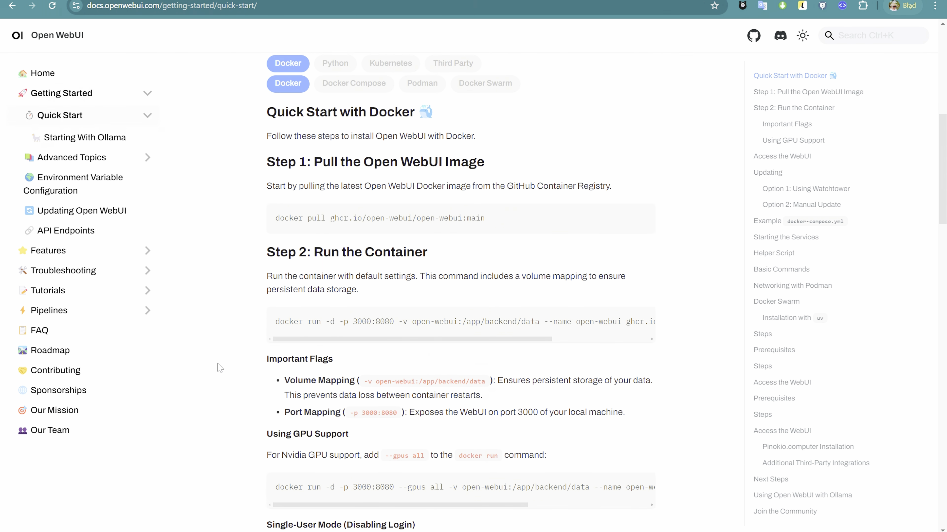
{"action": "scroll", "coordinate": [220, 368], "scroll_direction": "up", "scroll_amount": 1}
{"action": "right_click", "coordinate": [283, 238]}
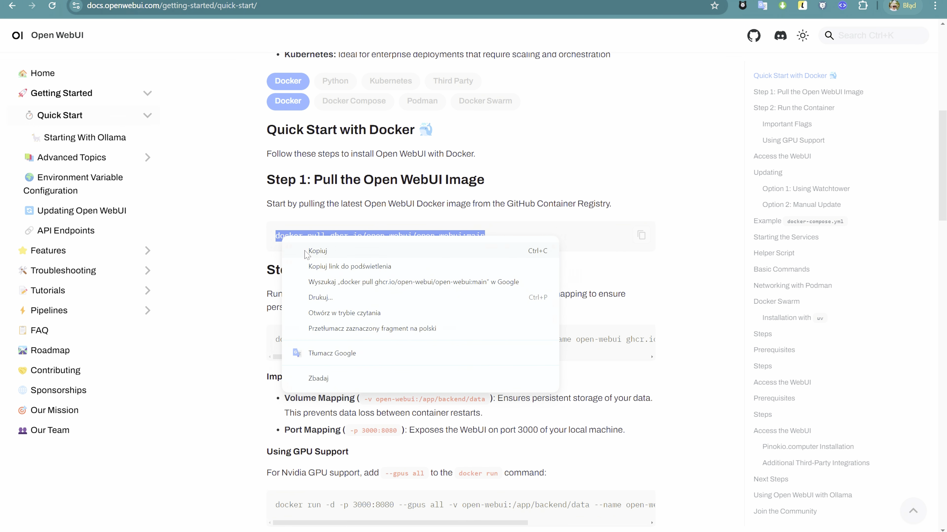
{"action": "left_click", "coordinate": [306, 252]}
Open a Command Prompt with cmd and run the copied docker pull command for the Open WebUI image
{"action": "key", "text": "super+r"}
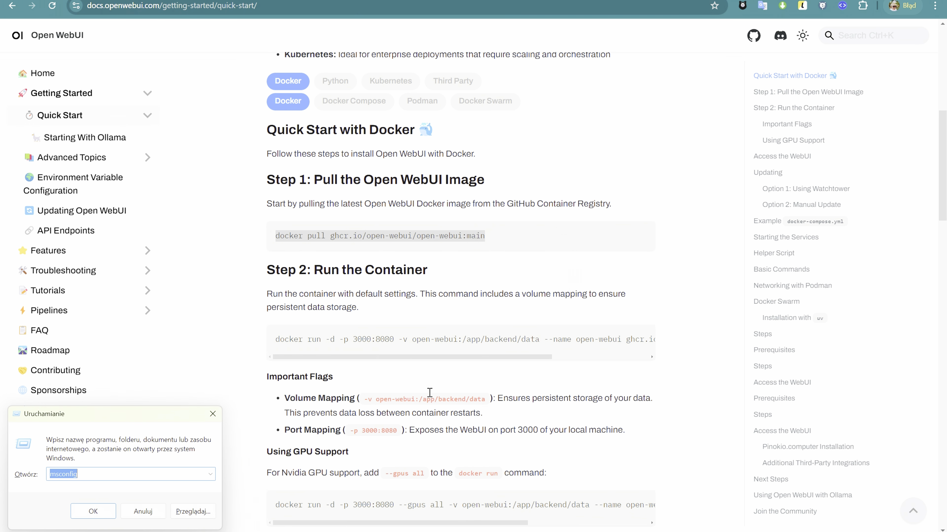
{"action": "type", "text": "cmd"}
{"action": "key", "text": "Return"}
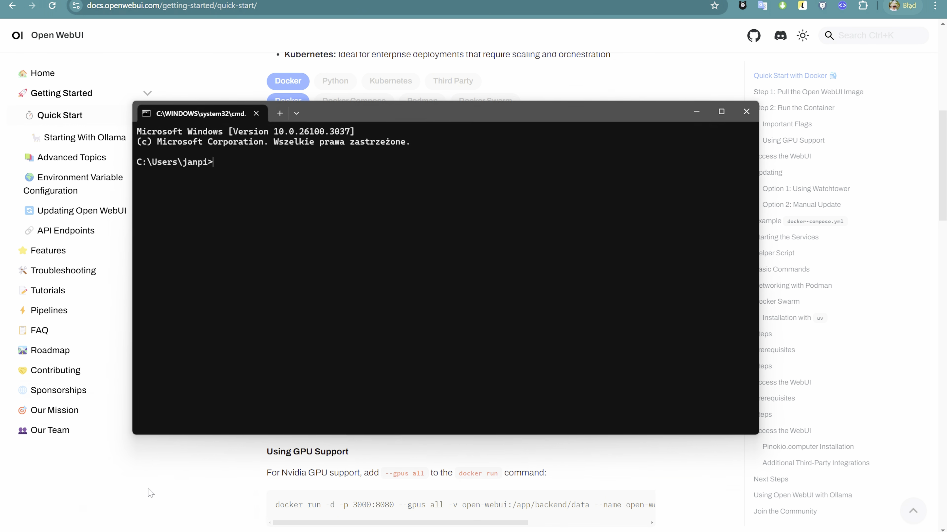
{"action": "type", "text": "docker pull ghcr.io/open-webui/open-webui:main"}
{"action": "key", "text": "Return"}
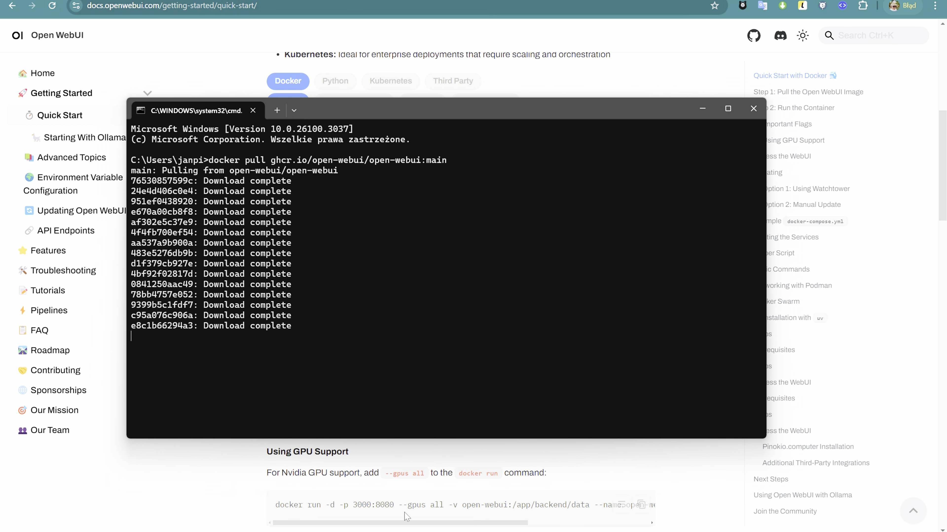
Start the Open WebUI container by executing the docker run command in the Command Prompt
{"action": "left_click", "coordinate": [462, 466]}
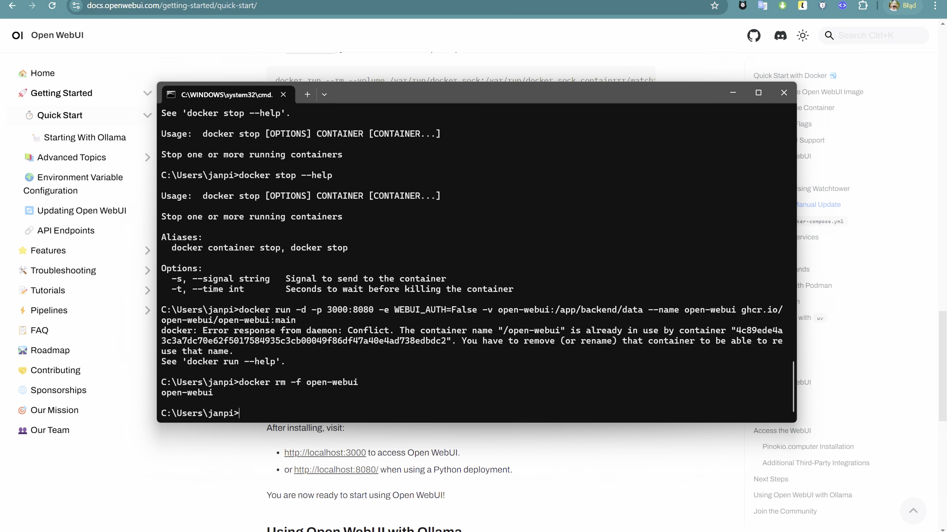
{"action": "key", "text": "Up"}
{"action": "key", "text": "Return"}
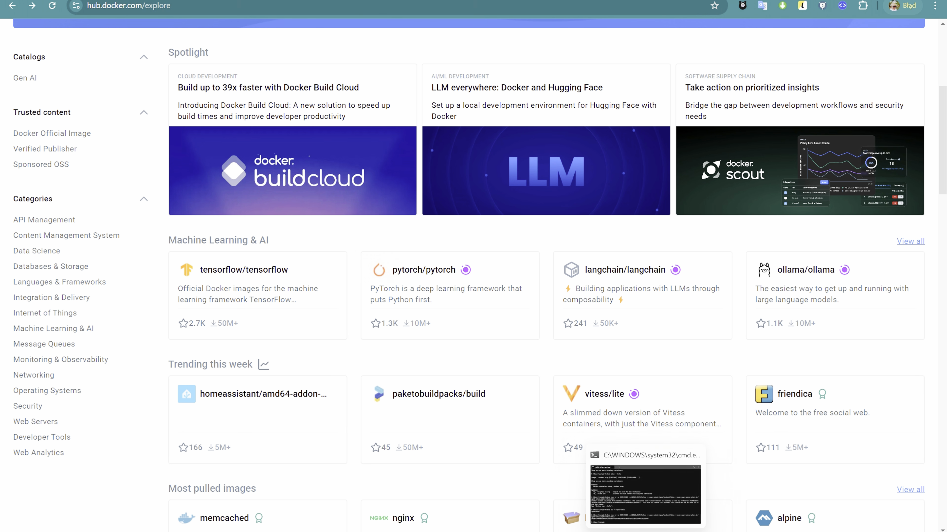
Bring up Docker Desktop's container list, open the open-webui web interface at localhost:3000, and dismiss its release notes
{"action": "left_click", "coordinate": [846, 531]}
{"action": "left_click", "coordinate": [801, 494]}
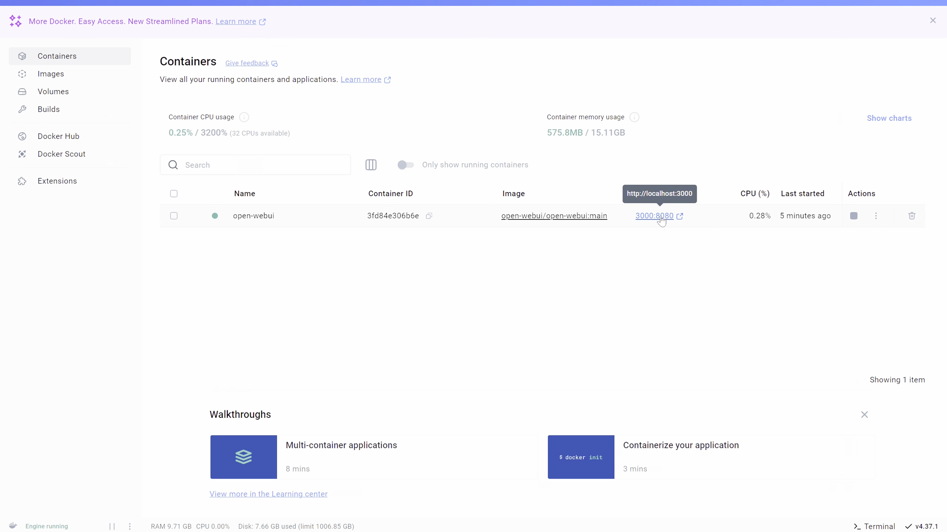
{"action": "left_click", "coordinate": [661, 216]}
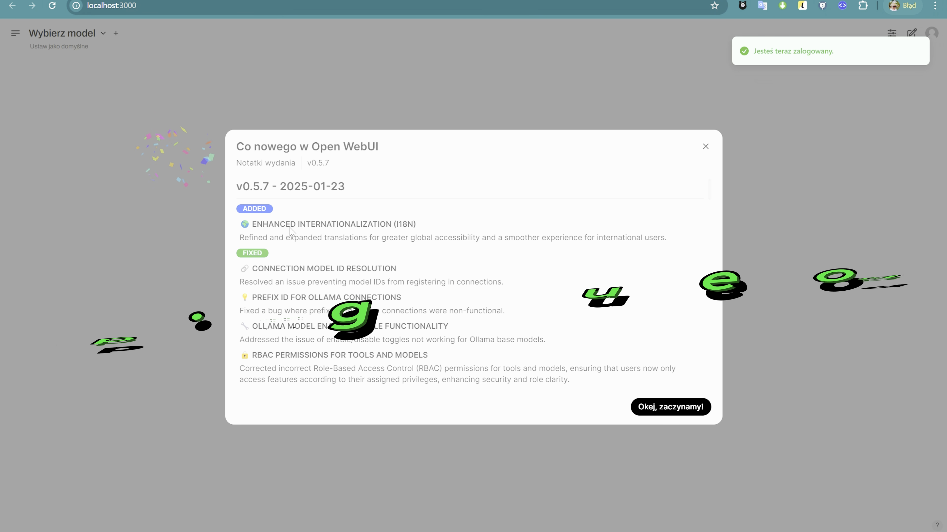
{"action": "left_click", "coordinate": [662, 409]}
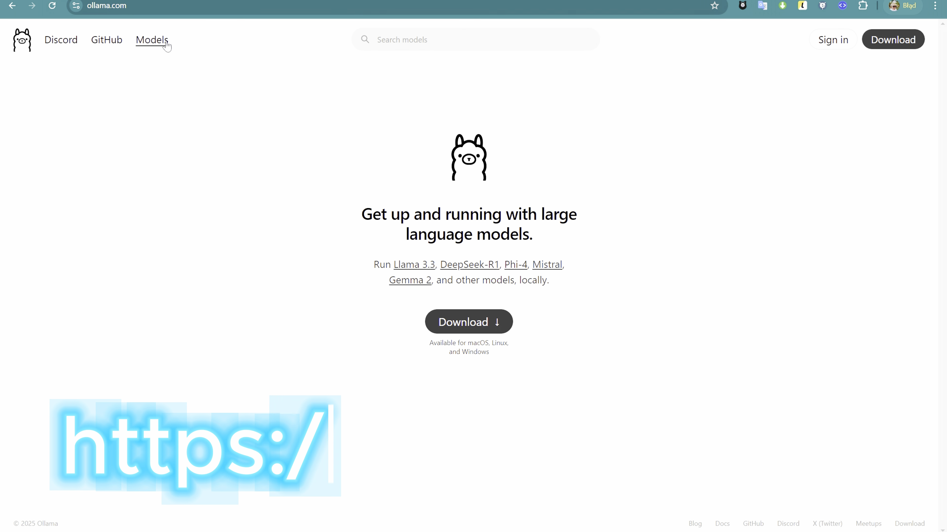
Browse the models on ollama.com and open the deepseek-r1 page
{"action": "left_click", "coordinate": [153, 40]}
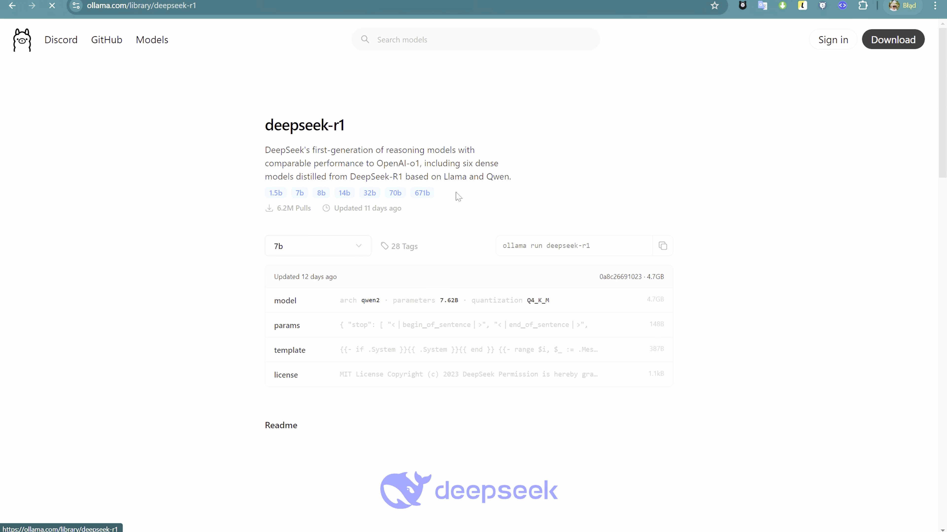
Find the DeepSeek-R1-Distill-Qwen-7B run command in the deepseek-r1 readme and copy its model name, deepseek-r1:7b
{"action": "scroll", "coordinate": [323, 399], "scroll_direction": "down", "scroll_amount": 10}
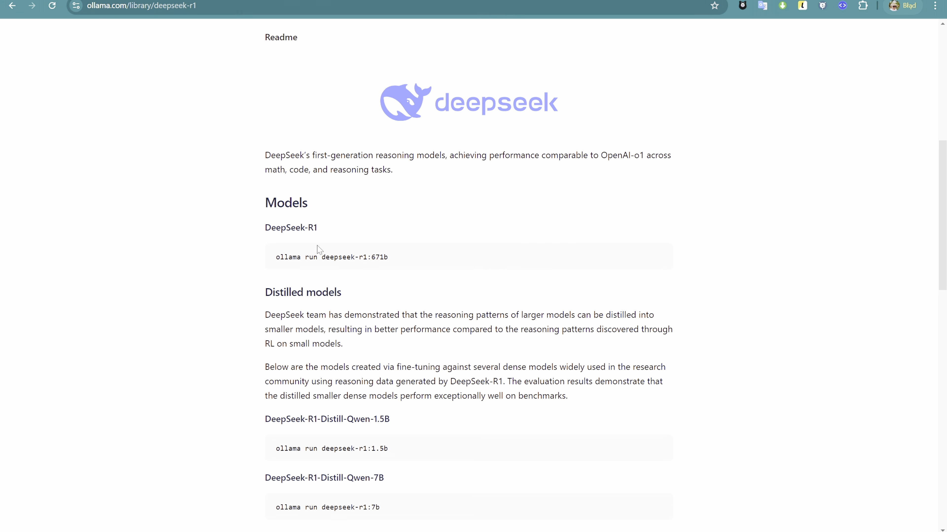
{"action": "scroll", "coordinate": [297, 321], "scroll_direction": "down", "scroll_amount": 12}
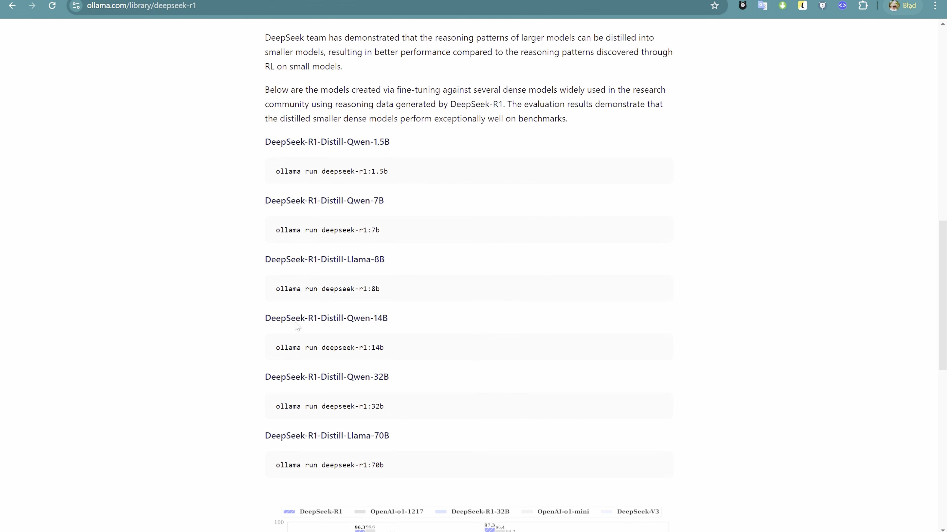
{"action": "scroll", "coordinate": [297, 327], "scroll_direction": "up", "scroll_amount": 7}
{"action": "scroll", "coordinate": [297, 327], "scroll_direction": "down", "scroll_amount": 9}
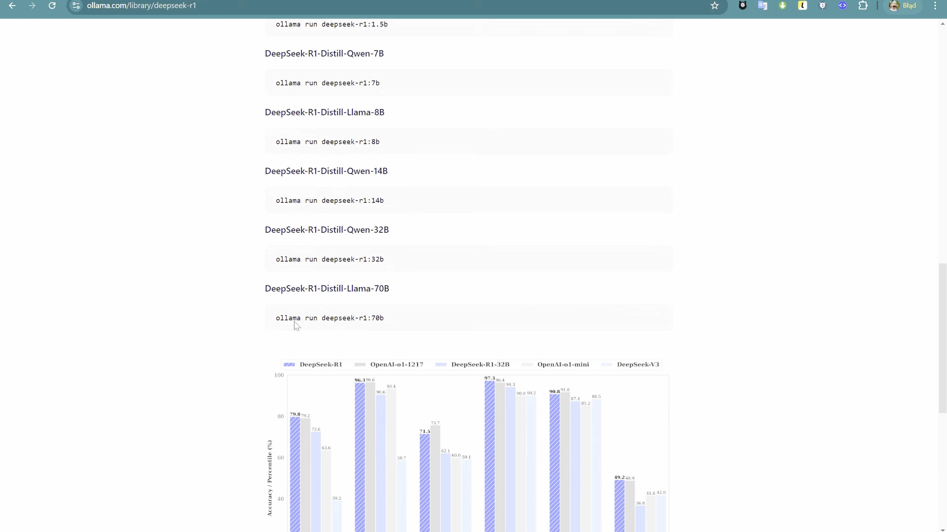
{"action": "scroll", "coordinate": [295, 326], "scroll_direction": "up", "scroll_amount": 2}
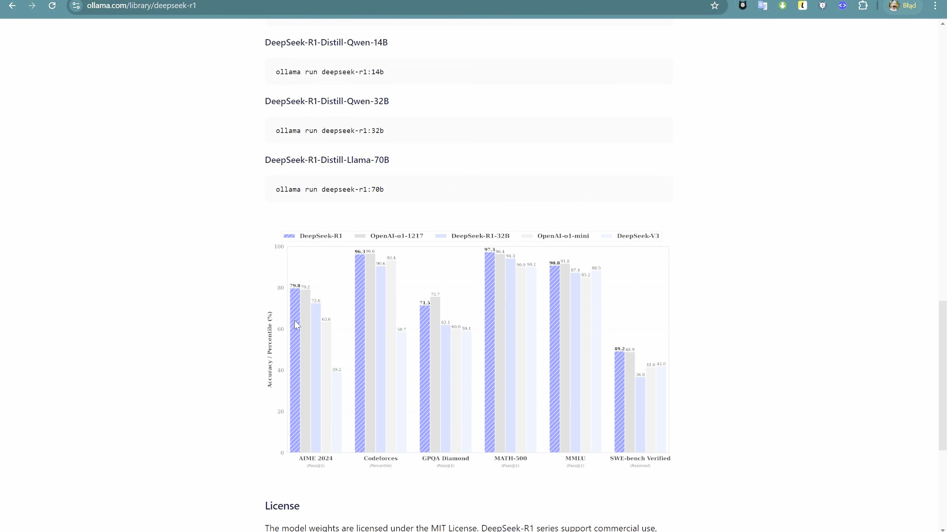
{"action": "scroll", "coordinate": [295, 325], "scroll_direction": "up", "scroll_amount": 8}
{"action": "left_click_drag", "start_coordinate": [322, 340], "coordinate": [380, 341]}
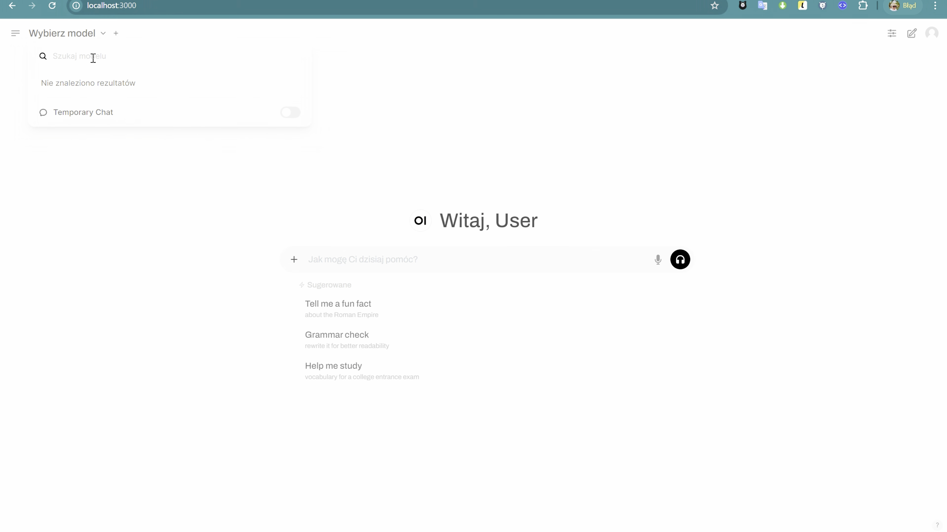
Enter deepseek-r1:7b in the model search of the local Open WebUI page and download that model from Ollama.com
{"action": "type", "text": "deepseek-r1:7b"}
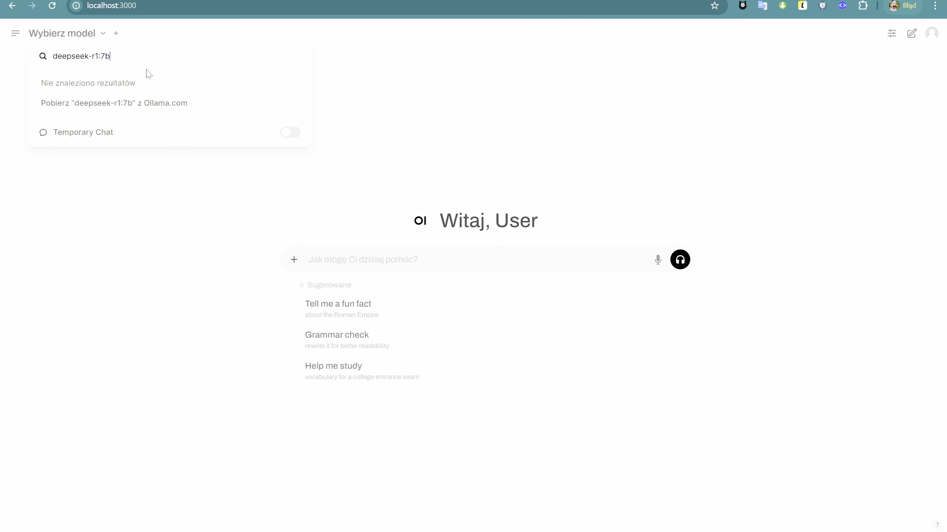
{"action": "left_click", "coordinate": [97, 112]}
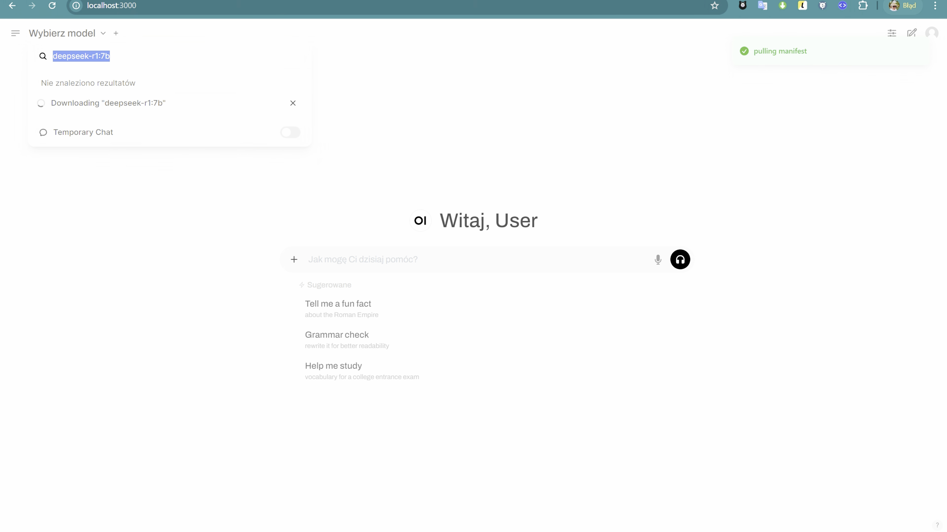
{"action": "mouse_move", "coordinate": [646, 531]}
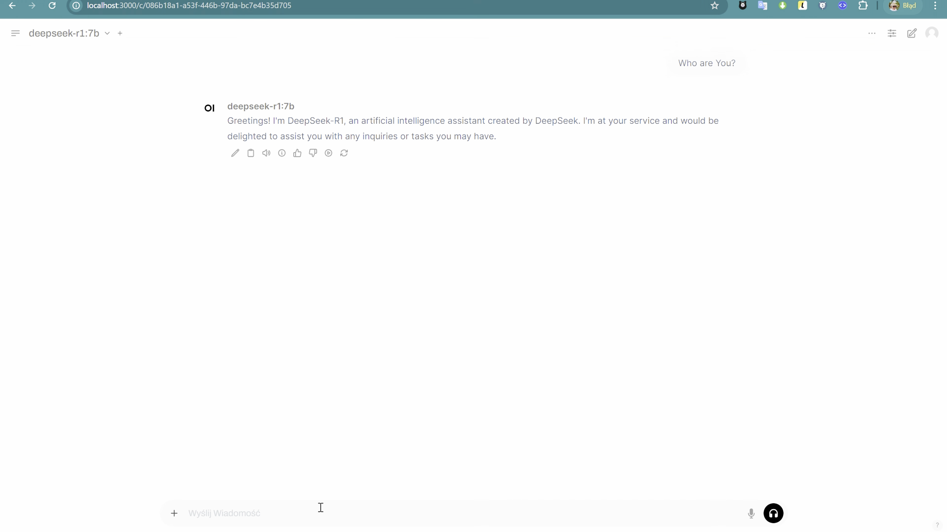
Ask the deepseek-r1:7b model "Are You better then chatGPT?" in the open chat
{"action": "type", "text": "Are You better then c"}
{"action": "type", "text": "hatGPT?"}
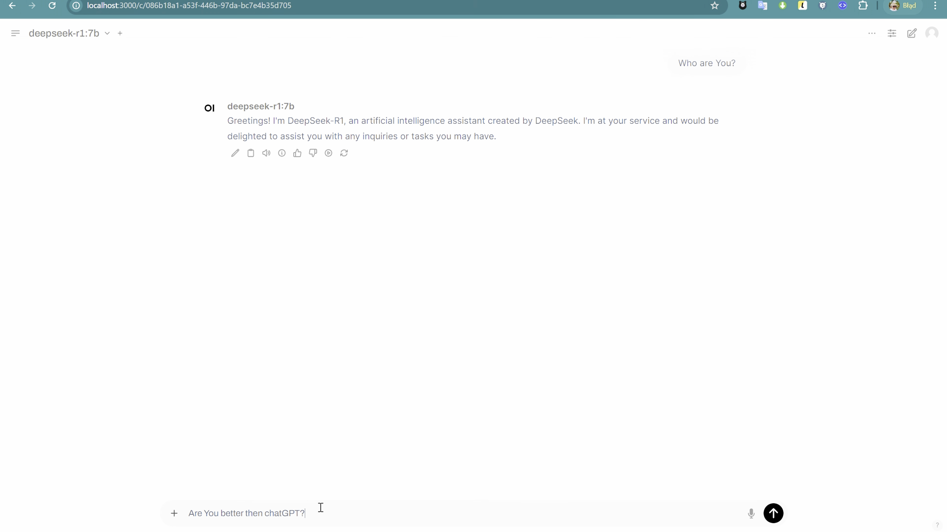
{"action": "key", "text": "Return"}
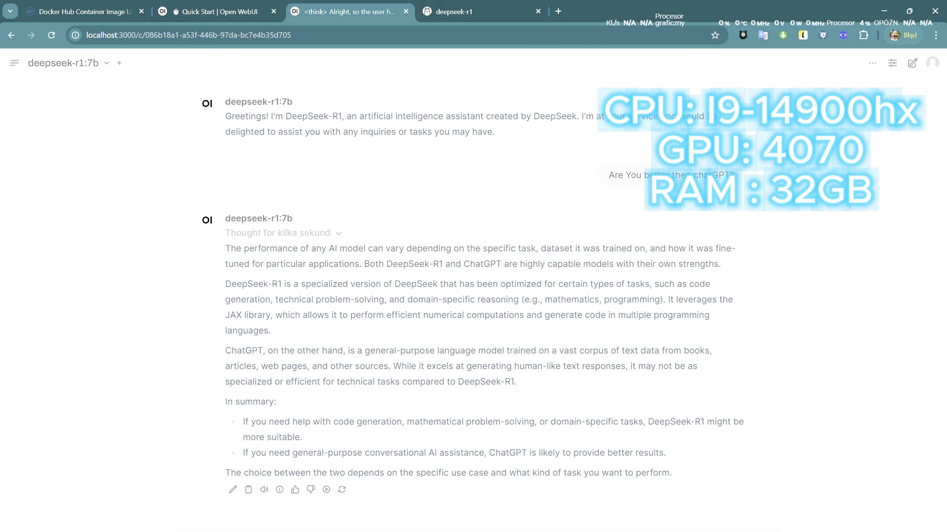
{"action": "key", "text": "Return"}
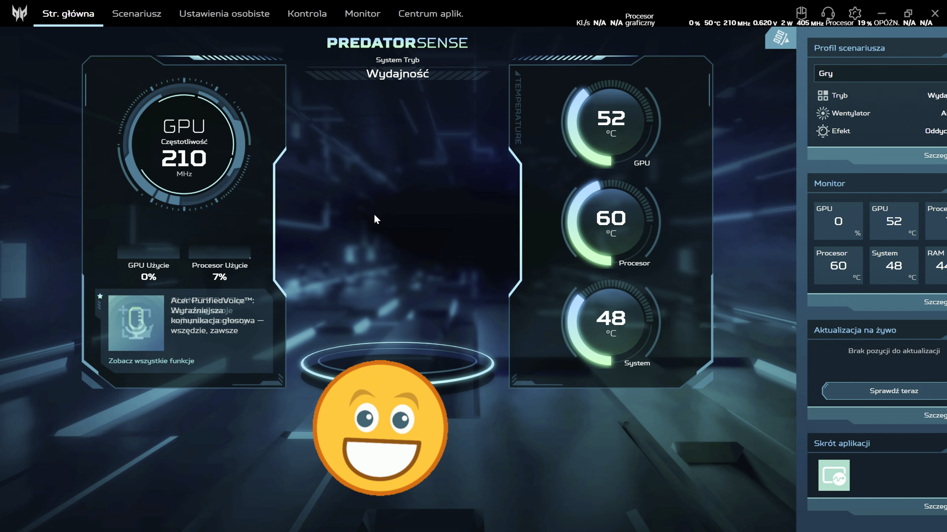
View the scenario profile settings (Scenariusz) in PredatorSense
{"action": "left_click", "coordinate": [142, 18]}
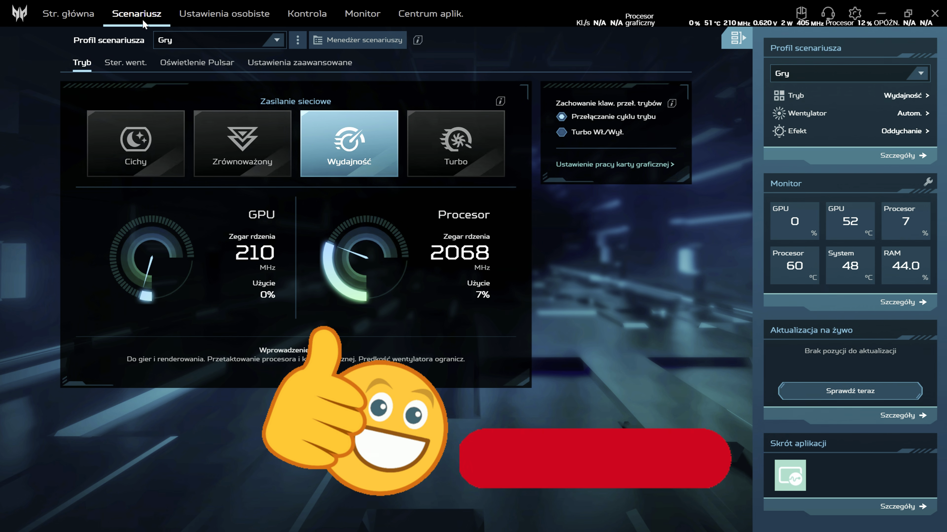